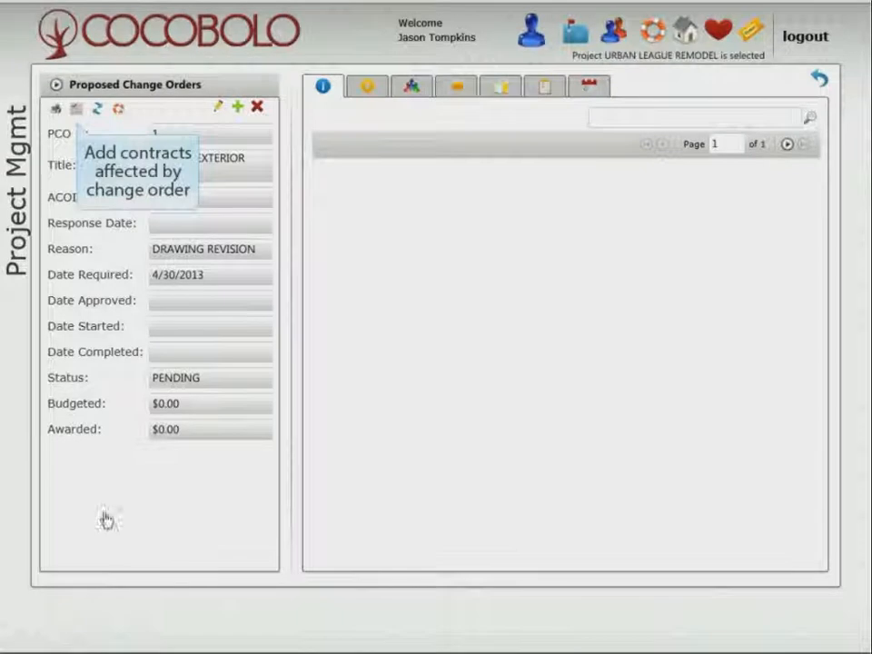
# Add a PCO item for contract 500-09250 - DRYWALL with description ADD DRYWALL and date needed 3/29/2013.
pyautogui.click(77, 111)
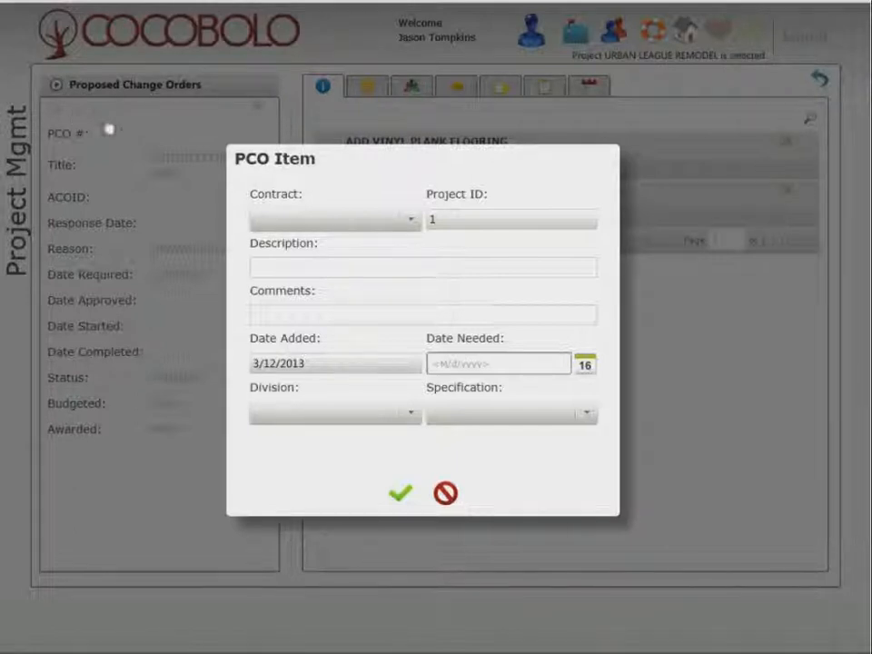
pyautogui.click(414, 227)
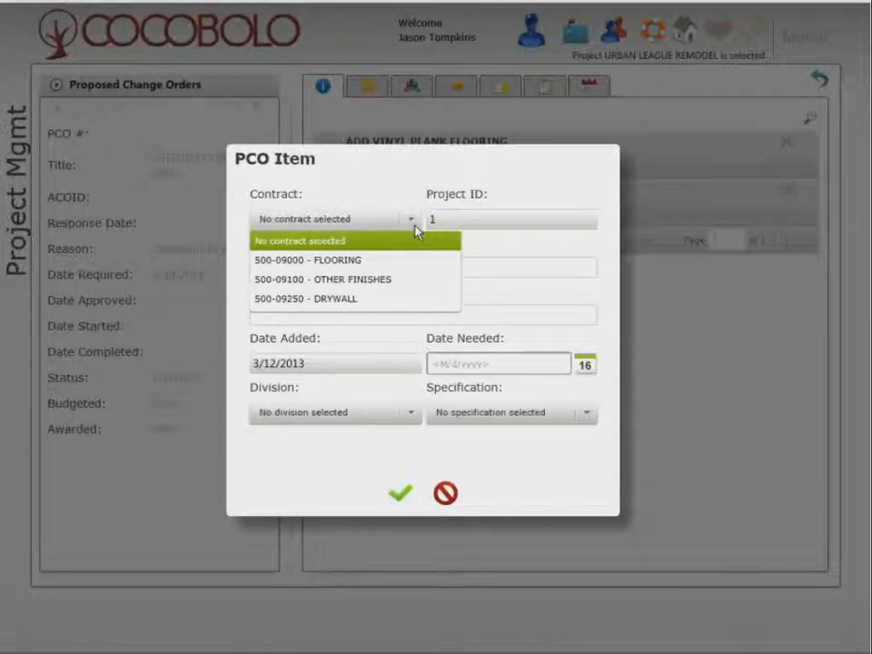
pyautogui.click(317, 298)
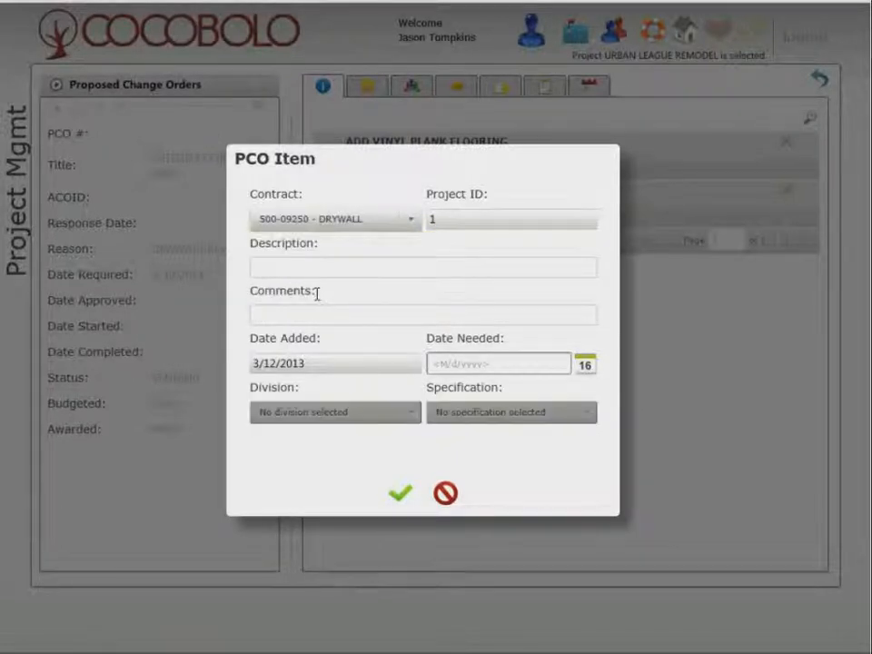
pyautogui.click(319, 267)
pyautogui.write('ADD DRYWALL')
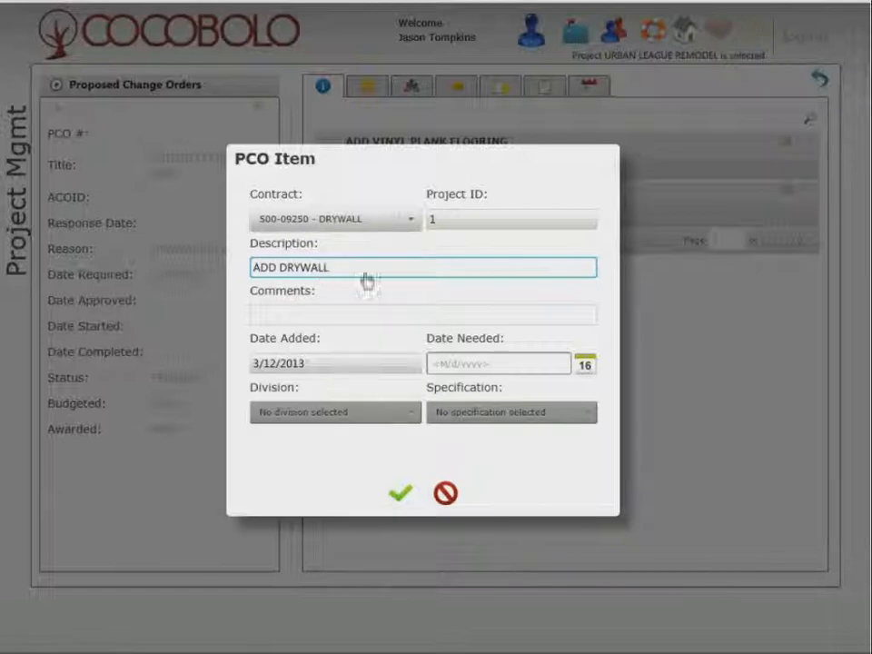
pyautogui.click(585, 366)
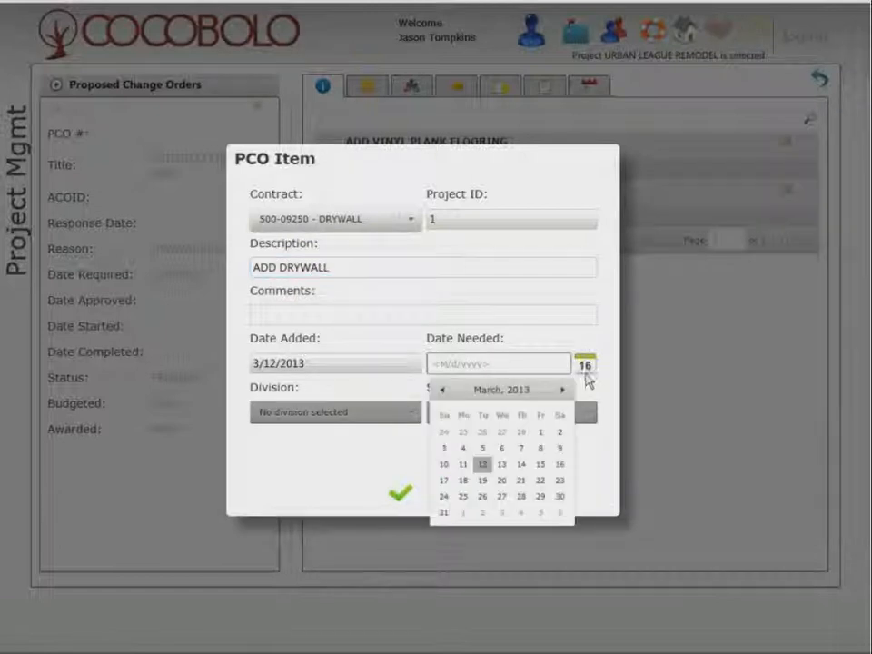
pyautogui.click(540, 497)
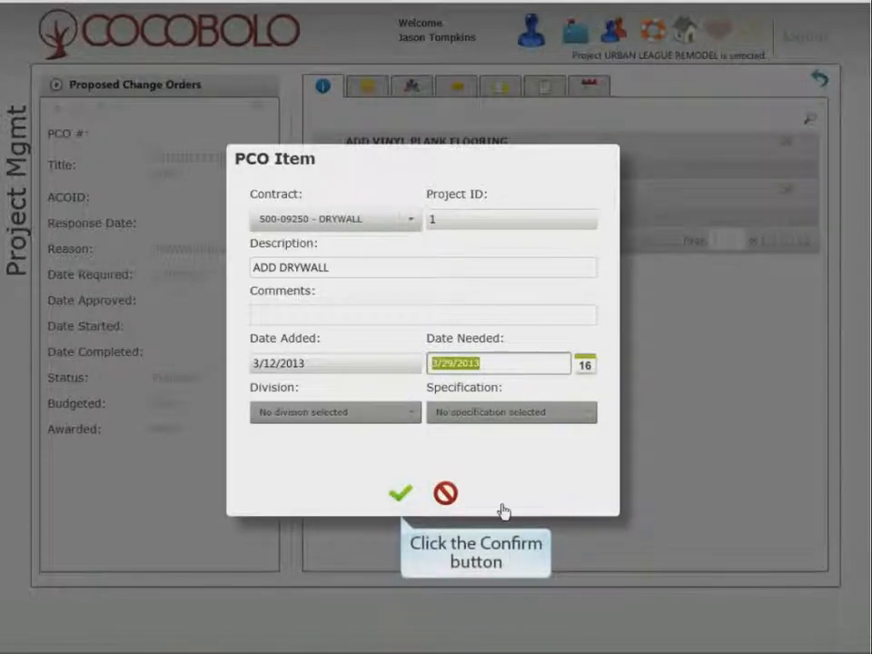
pyautogui.click(400, 496)
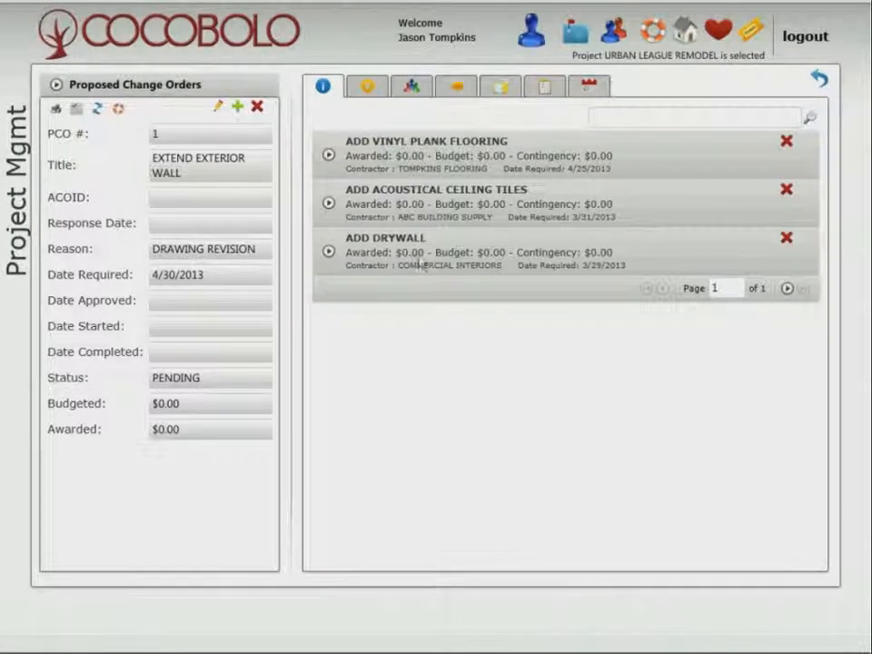
# View the change order's members, and begin a new conversation with the subject DRAWING REVISION.
pyautogui.click(414, 89)
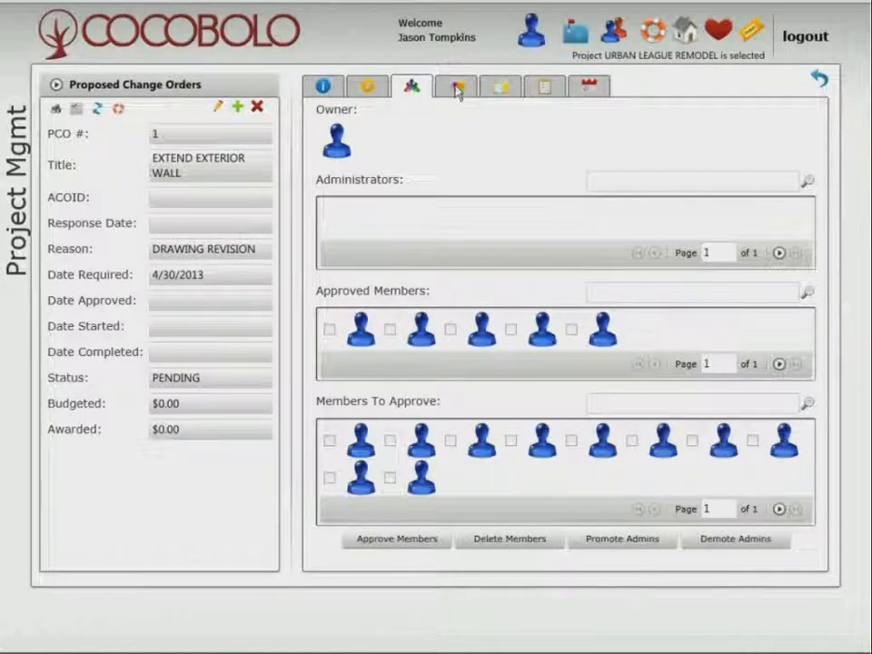
pyautogui.click(457, 91)
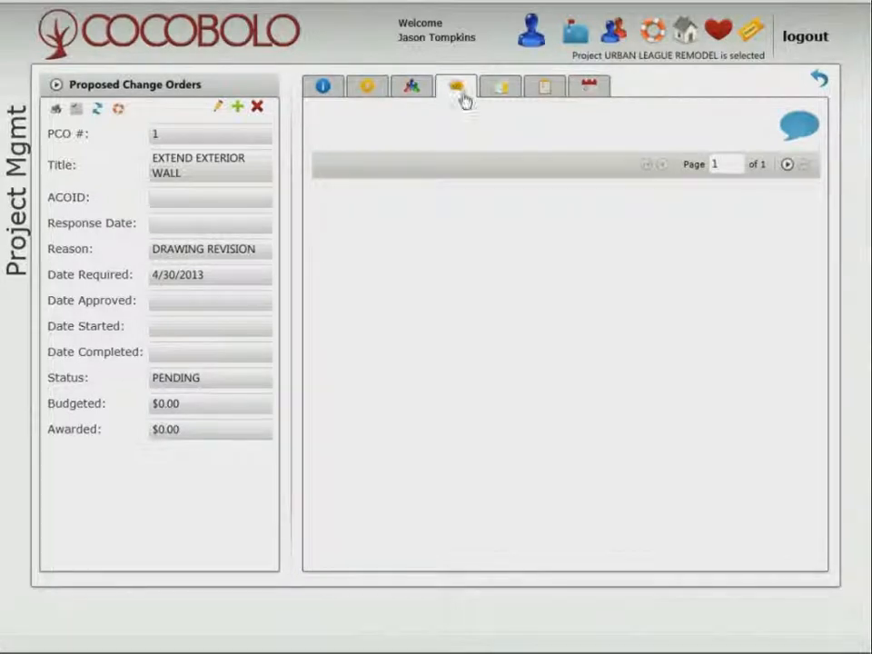
pyautogui.click(794, 128)
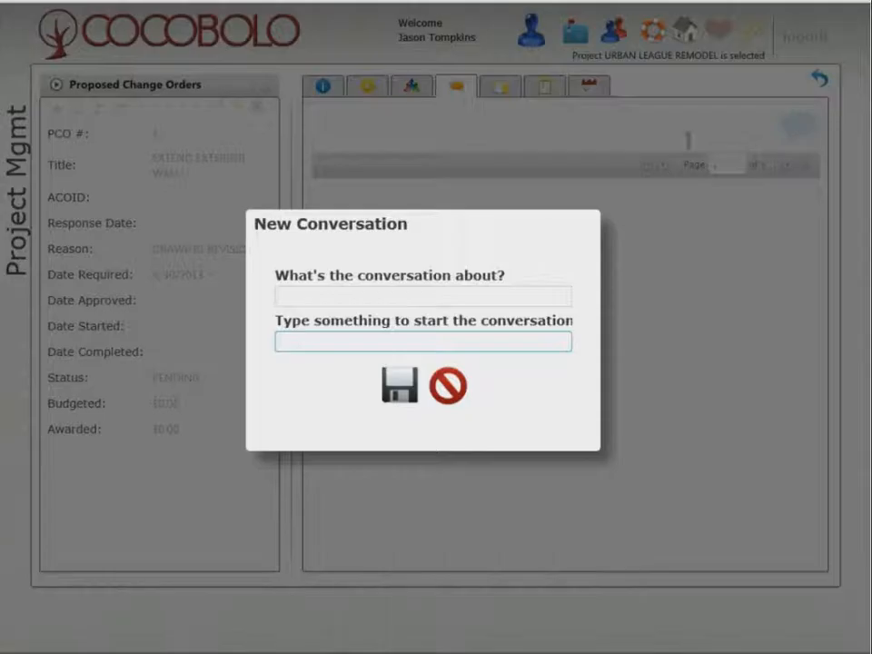
pyautogui.click(439, 296)
pyautogui.write('DRW')
pyautogui.press('BackSpace')
pyautogui.write('AWING REVISION')
# Save an opening message saying a drawing revision extends one exterior wall, requesting estimates ASAP and noting the revisions are attached, and expand the conversation.
pyautogui.click(445, 343)
pyautogui.write('Ok guys, it looks like there')
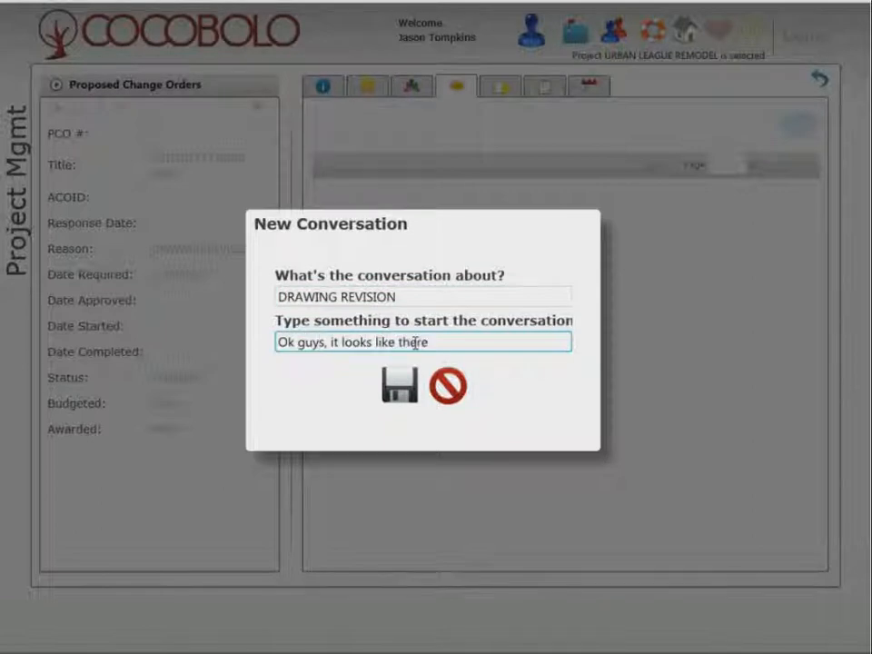
pyautogui.write(' has been a drawing revisio')
pyautogui.press('BackSpace')
pyautogui.press('BackSpace')
pyautogui.press('BackSpace')
pyautogui.write('ision.  We have to extende')
pyautogui.press('BackSpace')
pyautogui.write('one of the exterior walls.  Please get me your estimates ASAP!  The drawing revisions are attached.')
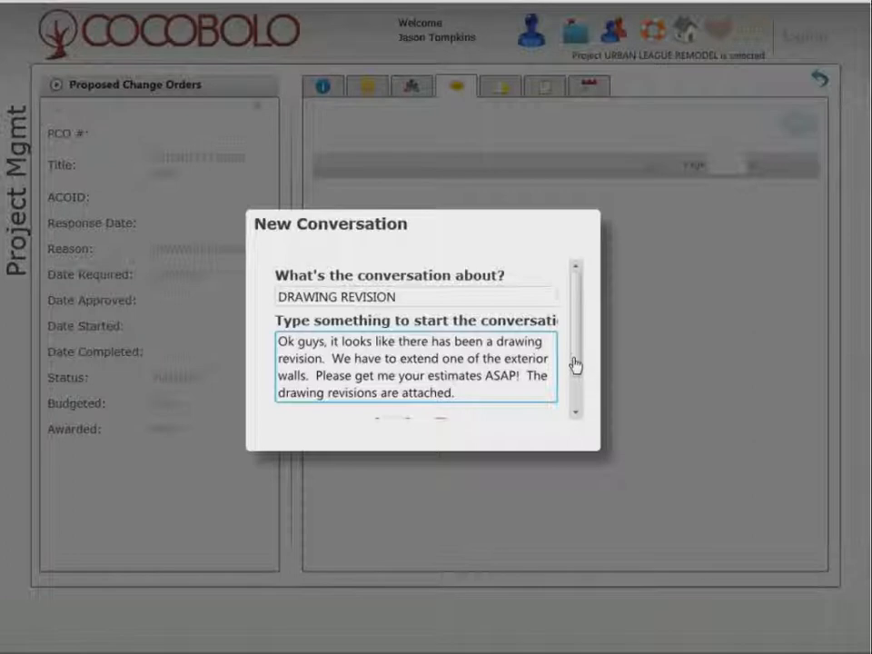
pyautogui.moveTo(576, 362); pyautogui.dragTo(578, 405)
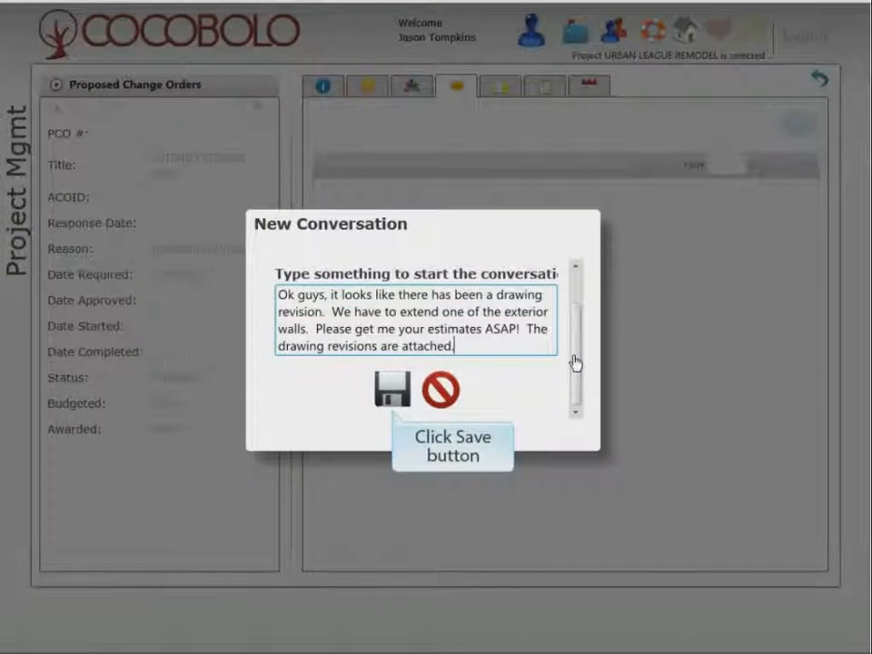
pyautogui.click(392, 387)
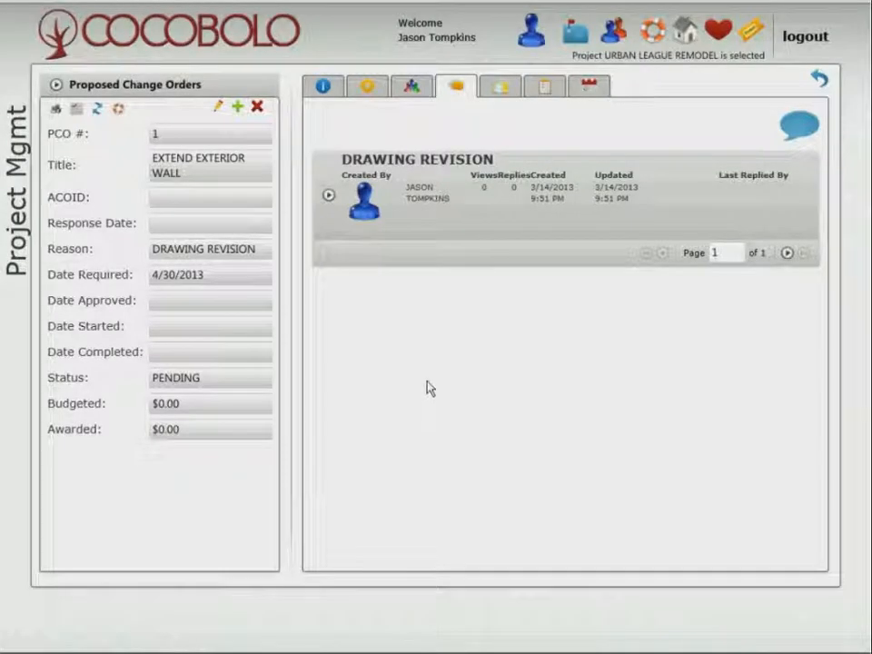
pyautogui.click(460, 223)
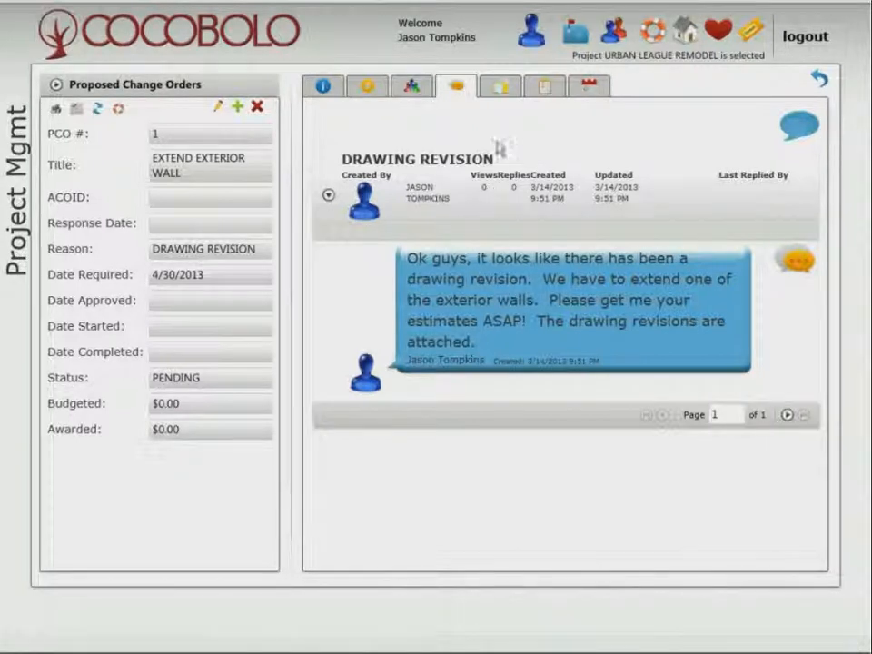
# Add blueprint_full.png and Conceptual Image.png from the desktop to the change order's file upload list.
pyautogui.click(501, 92)
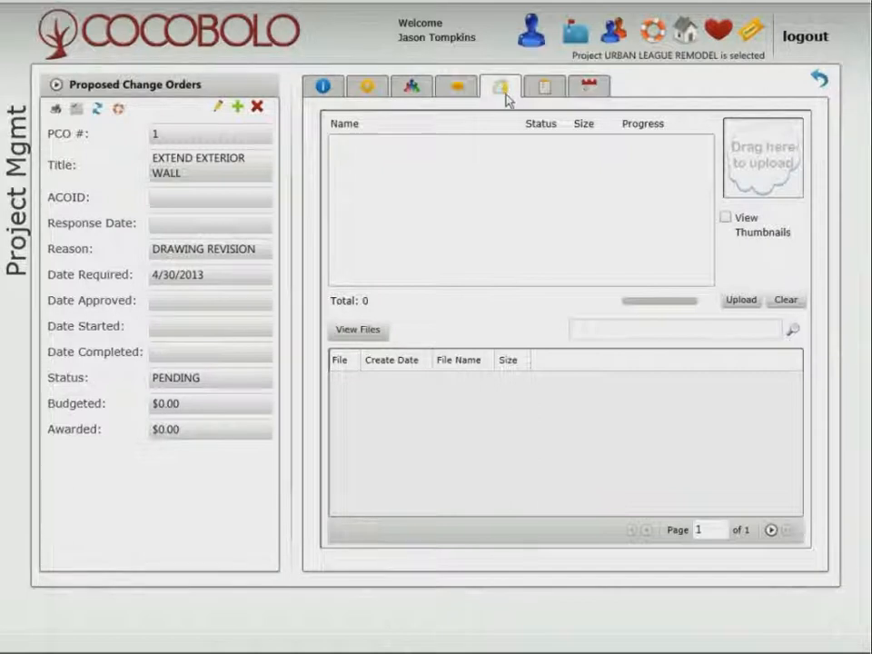
pyautogui.press('F11')
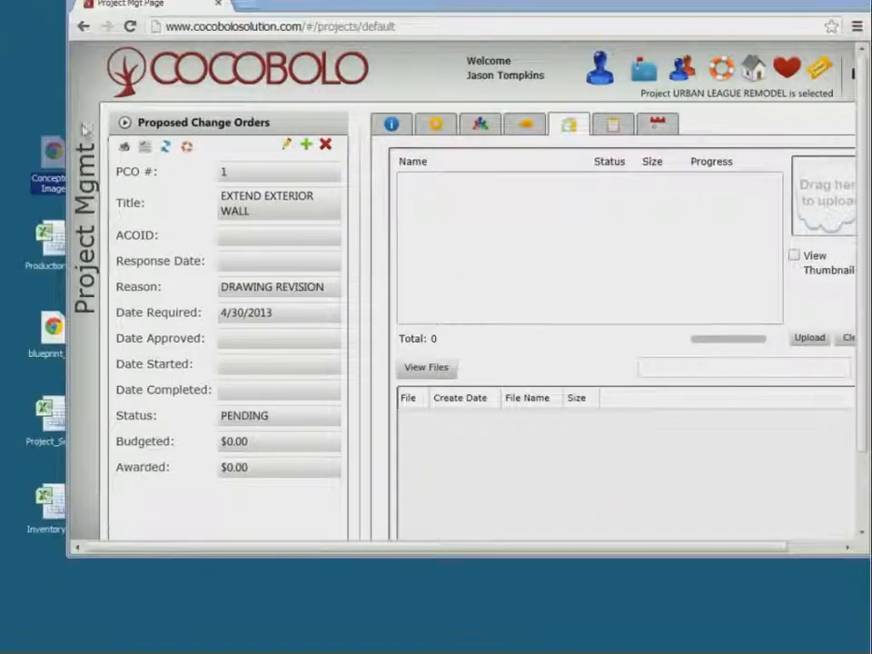
pyautogui.moveTo(47, 154); pyautogui.dragTo(53, 162)
pyautogui.keyDown('ctrl'); pyautogui.click(50, 328); pyautogui.keyUp('ctrl')
pyautogui.moveTo(50, 328); pyautogui.dragTo(832, 202)
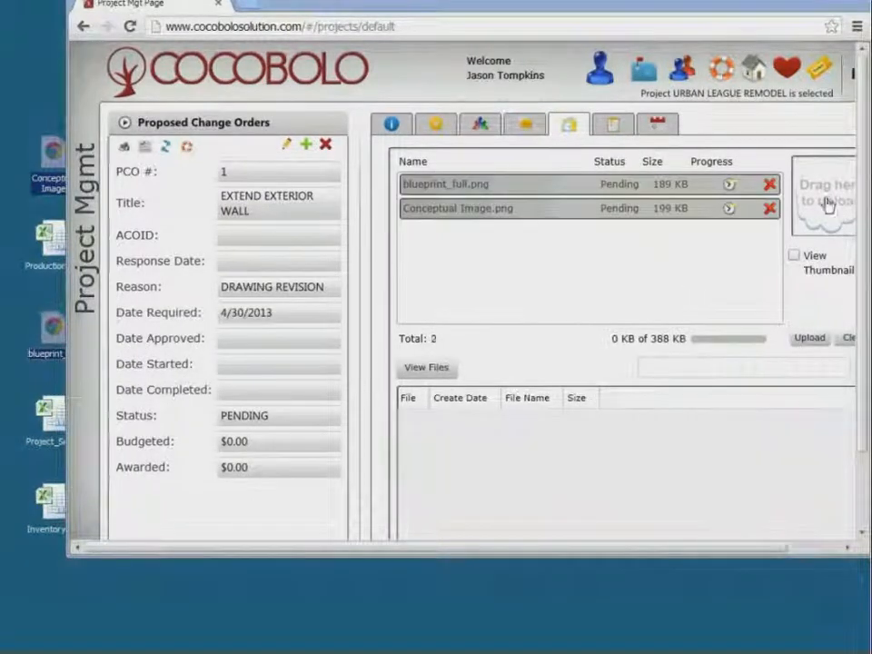
pyautogui.press('F11')
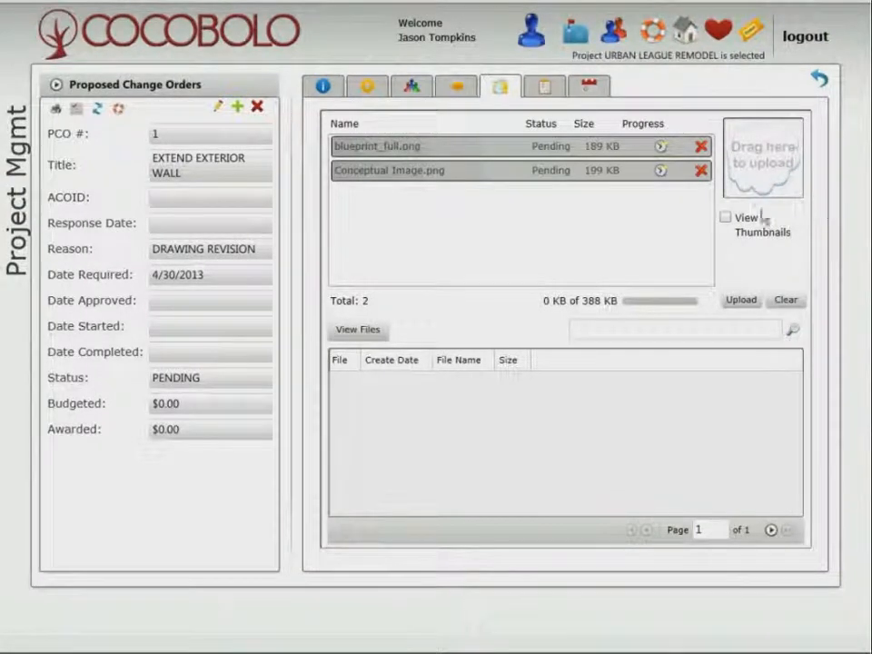
# Show thumbnails for the pending files and upload both of them to the change order.
pyautogui.click(725, 219)
pyautogui.moveTo(706, 210); pyautogui.dragTo(706, 271)
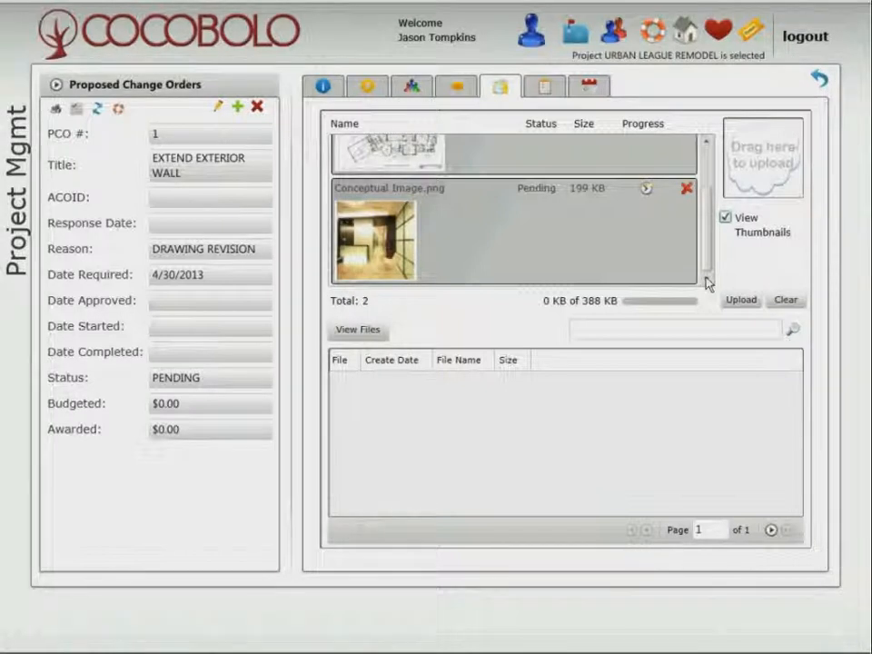
pyautogui.click(740, 301)
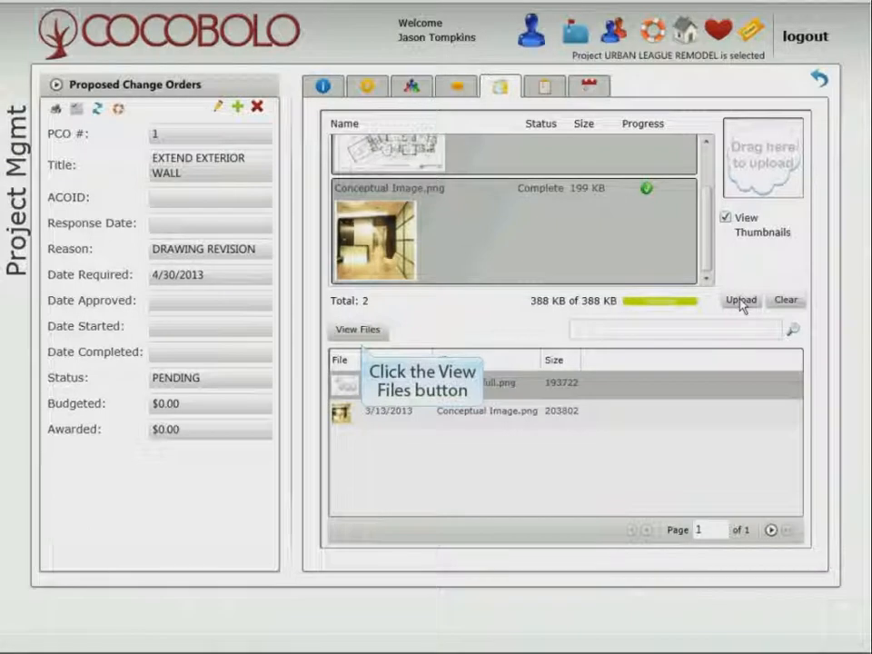
# View the uploaded blueprint and conceptual image in the file viewer, and close it.
pyautogui.click(362, 331)
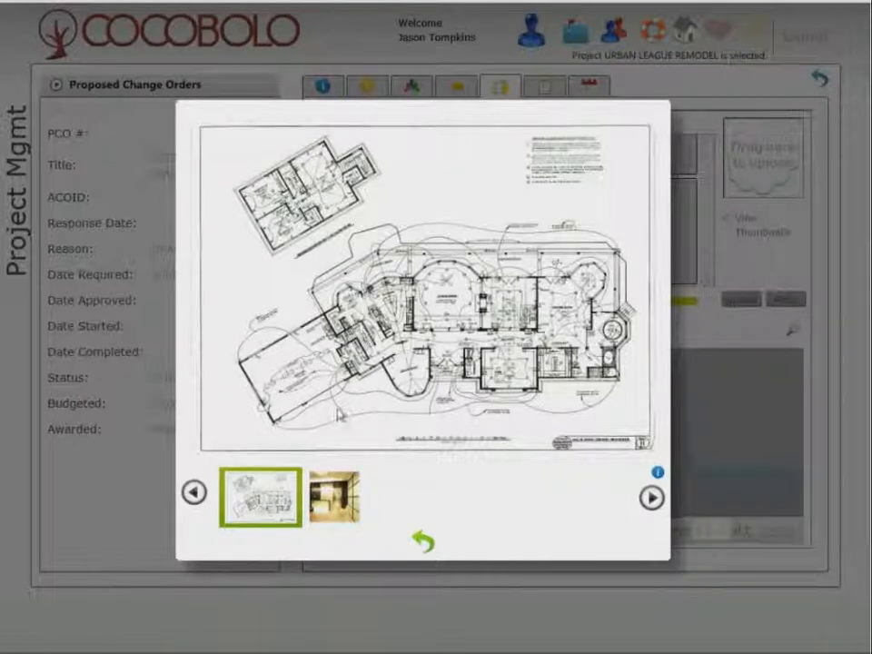
pyautogui.click(334, 493)
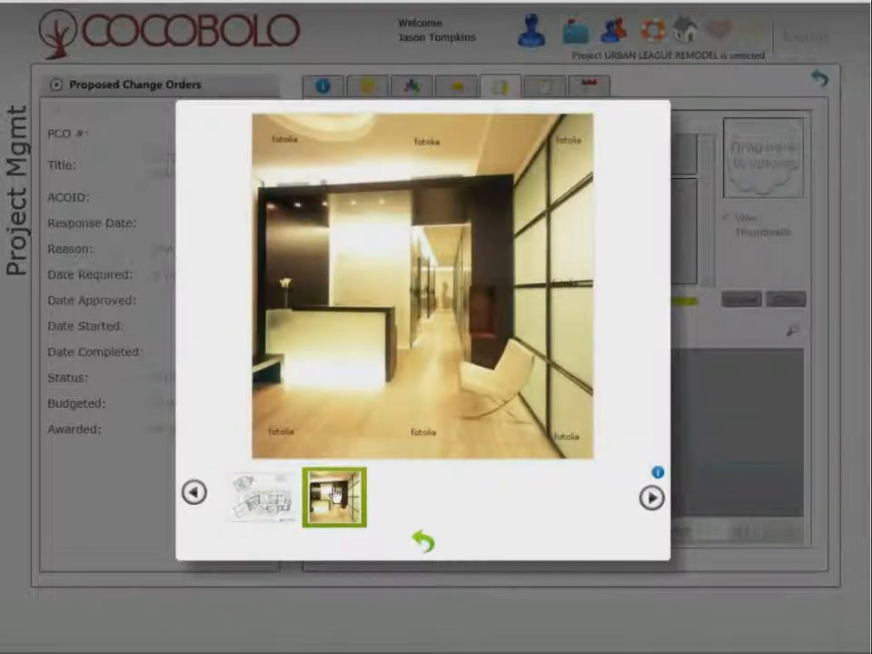
pyautogui.click(423, 540)
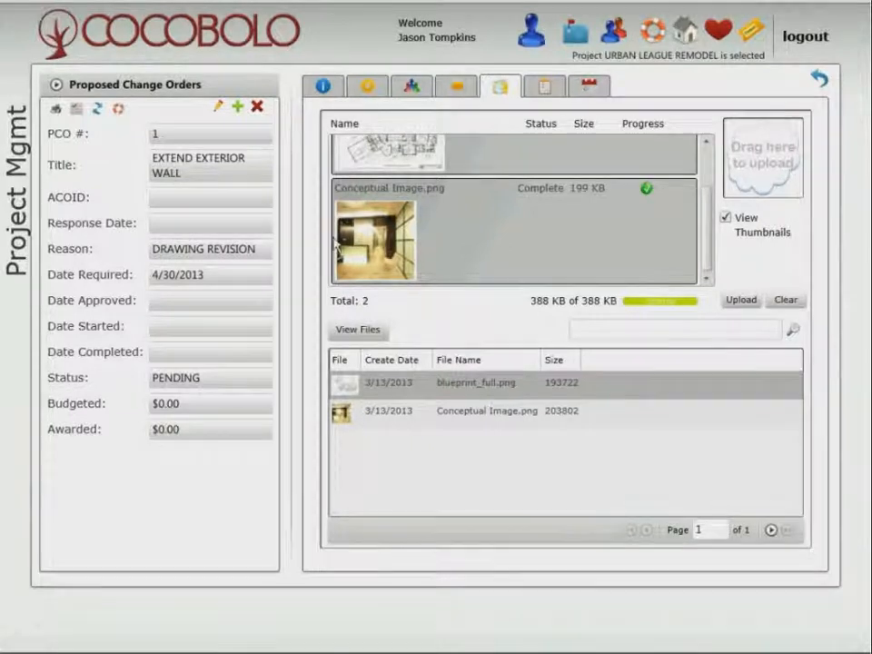
# Add a budgeted amount of 5000 for SUBCONTRACTOR to the ADD VINYL PLANK FLOORING item.
pyautogui.click(330, 92)
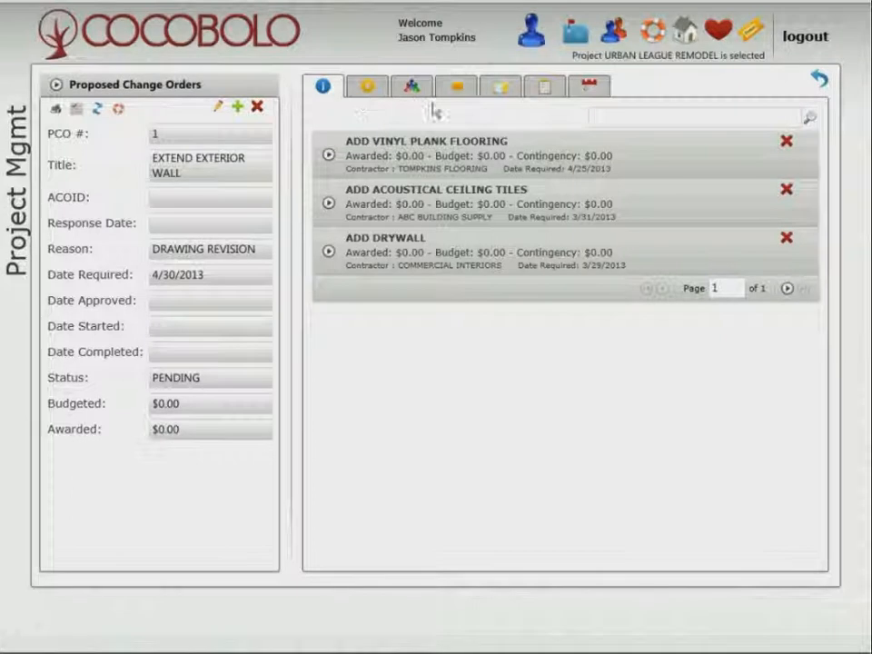
pyautogui.click(474, 146)
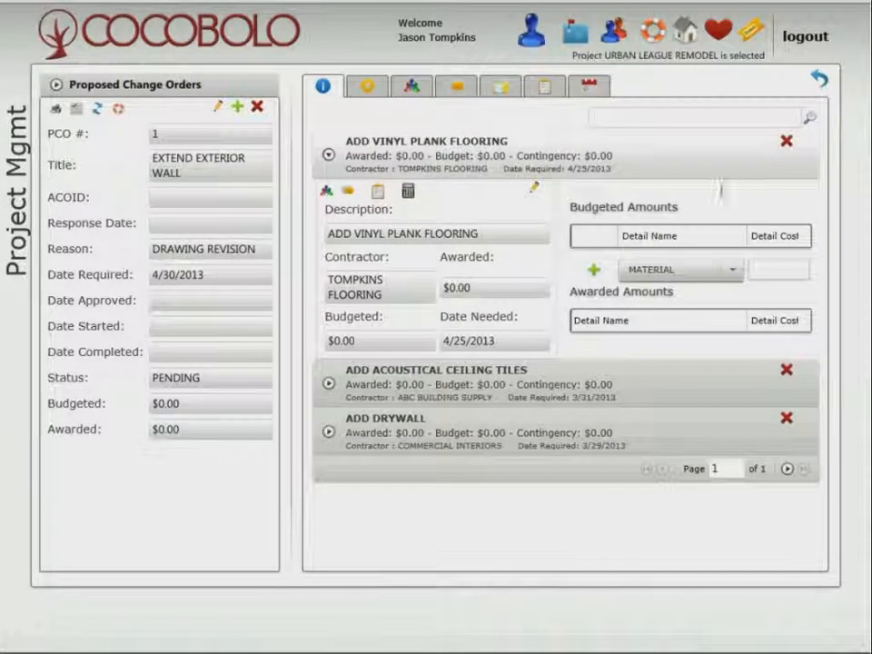
pyautogui.click(771, 270)
pyautogui.write('5000')
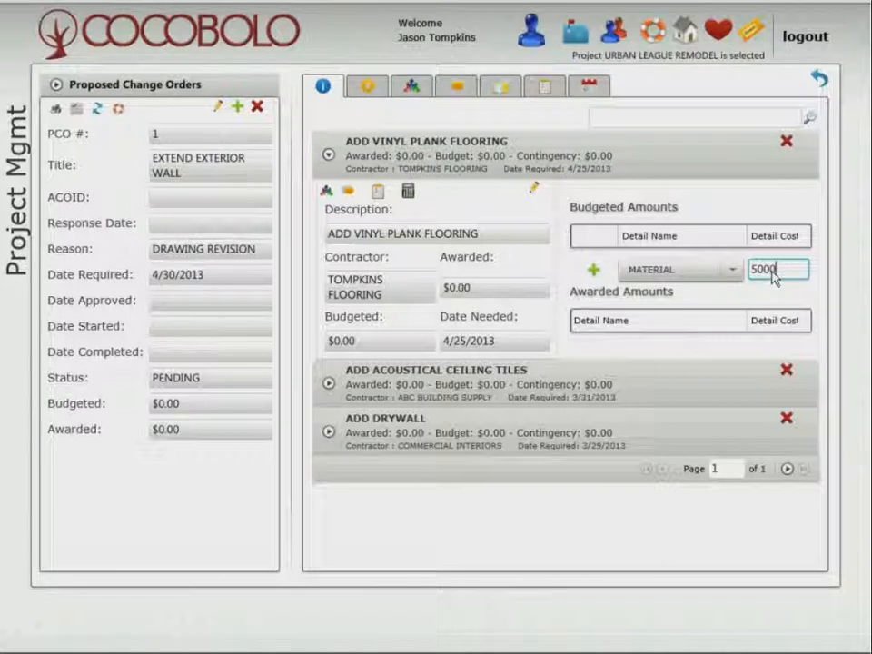
pyautogui.click(733, 270)
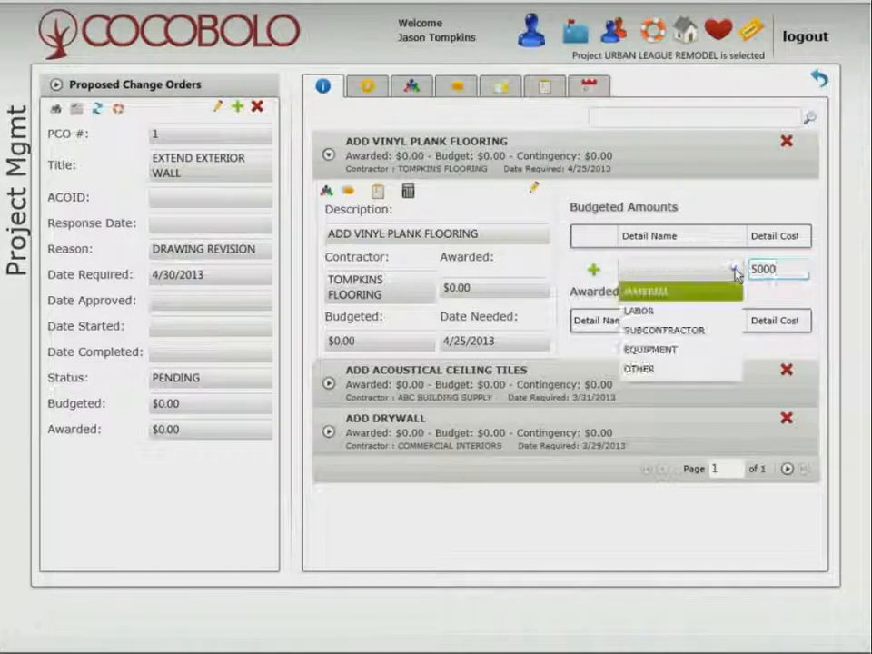
pyautogui.click(677, 331)
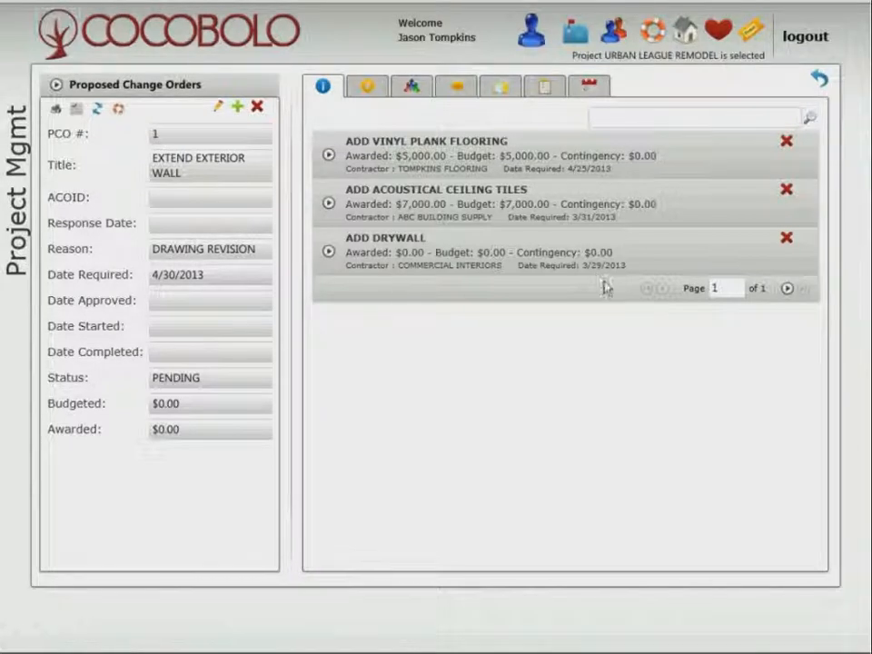
# Calculate the ADD DRYWALL item's budget from the 09250 MATERIAL production item with an order quantity of 1000.
pyautogui.click(604, 260)
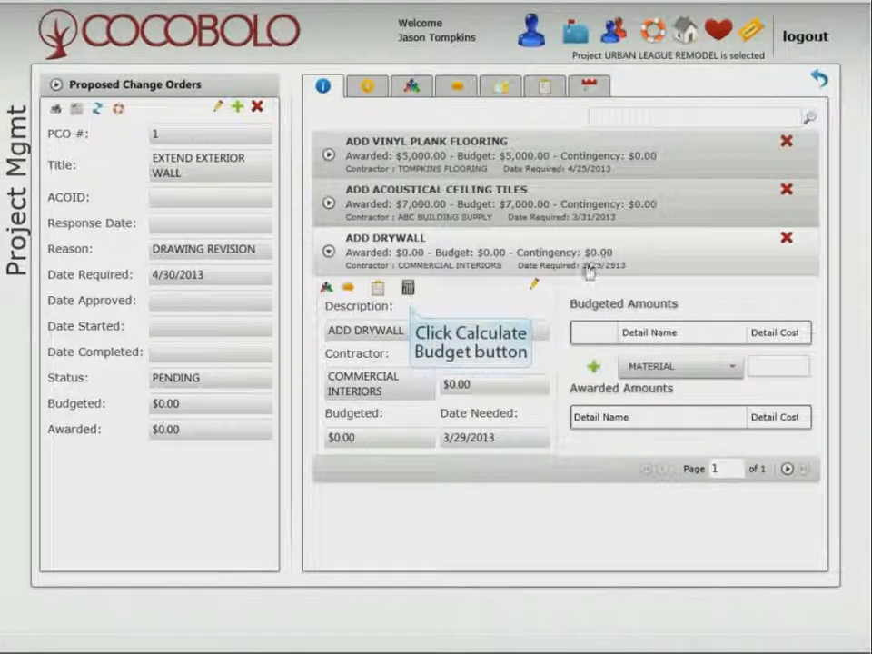
pyautogui.click(408, 289)
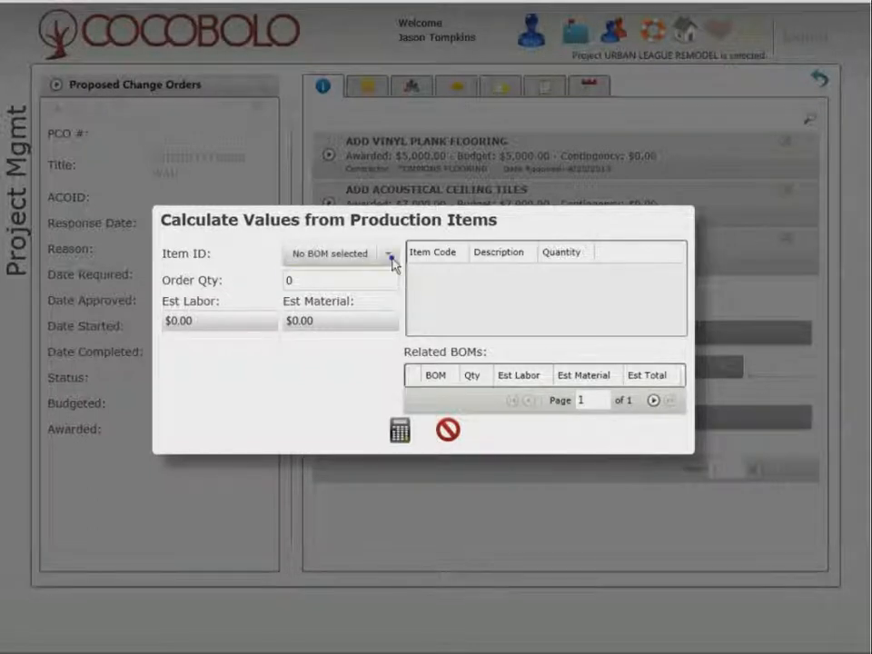
pyautogui.click(392, 257)
pyautogui.click(381, 293)
pyautogui.click(322, 291)
pyautogui.write('1000')
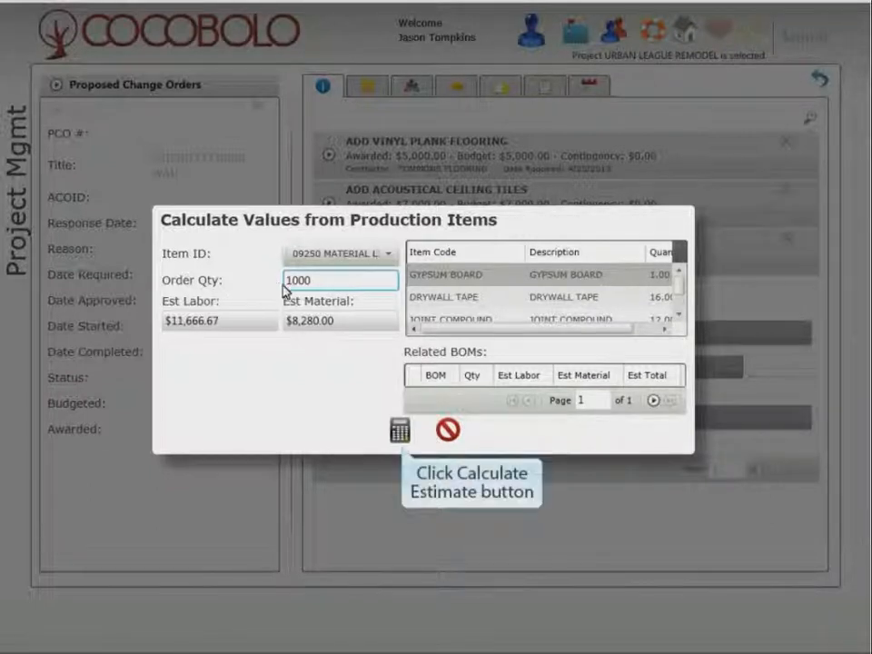
pyautogui.click(400, 429)
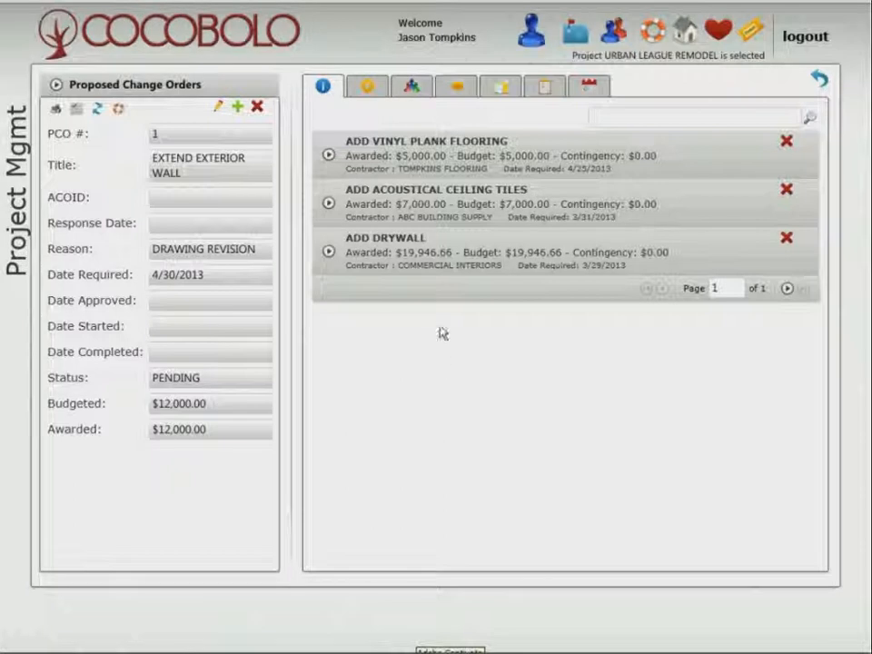
# Check the ADD DRYWALL item's cost details, and generate the proposed change order report as a PDF and read through it.
pyautogui.click(442, 257)
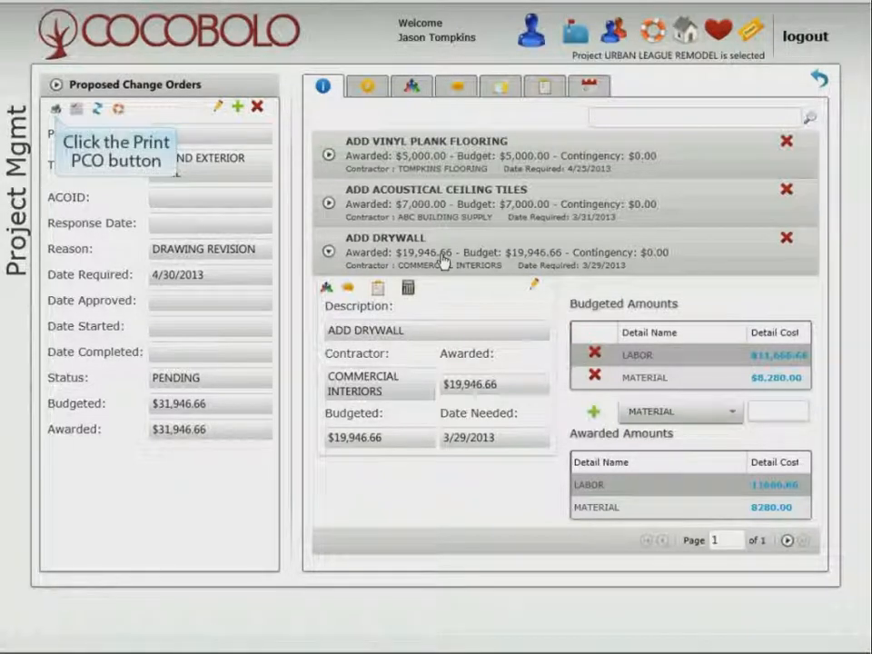
pyautogui.click(57, 110)
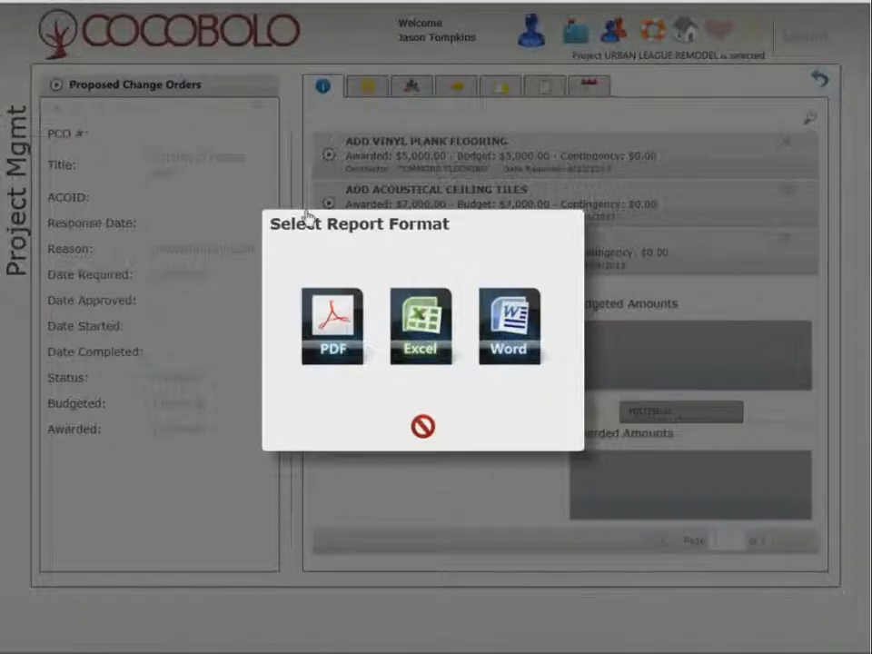
pyautogui.click(332, 325)
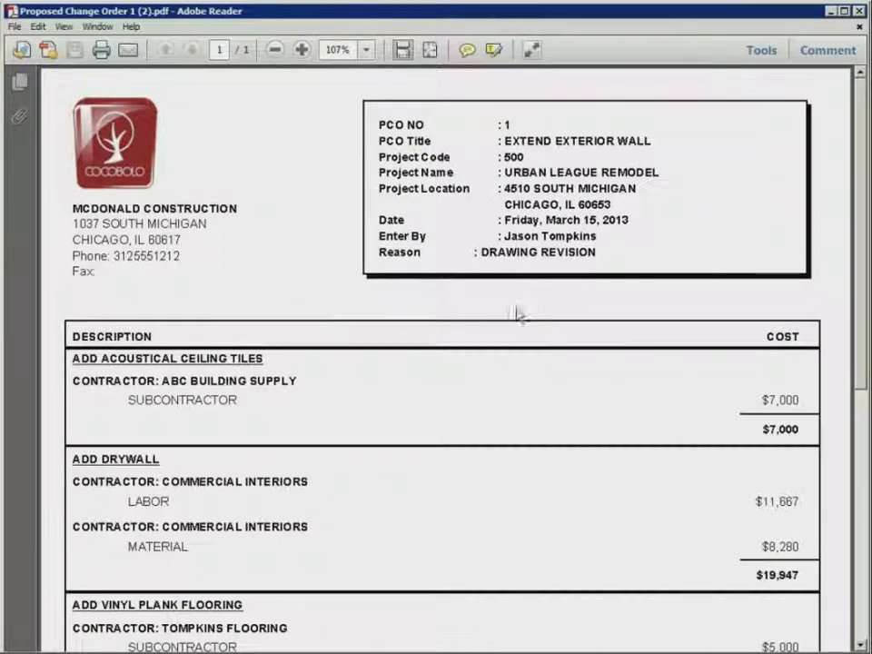
pyautogui.moveTo(863, 127); pyautogui.dragTo(860, 301)
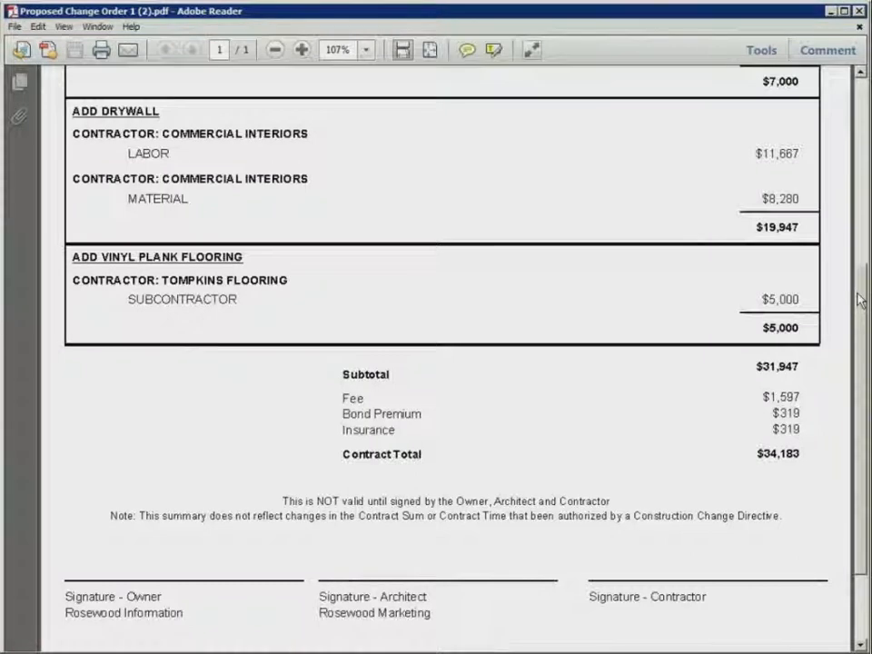